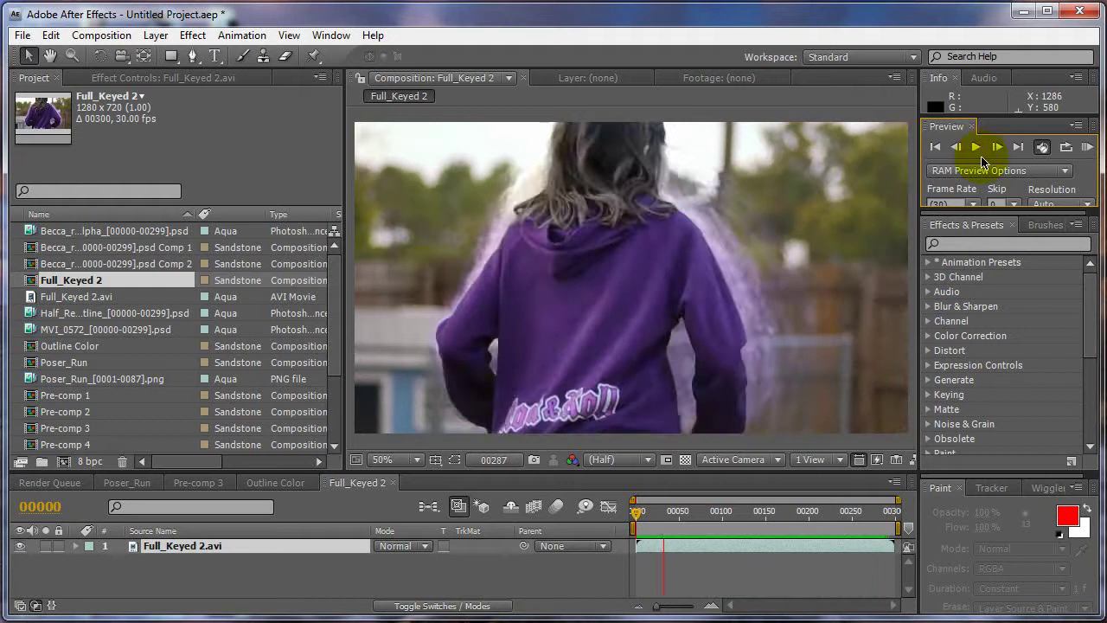
Step: Stop playback, switch to Pre-comp 3 at frame 48, and show Black Solid 1's Particular settings
click(634, 394)
click(274, 483)
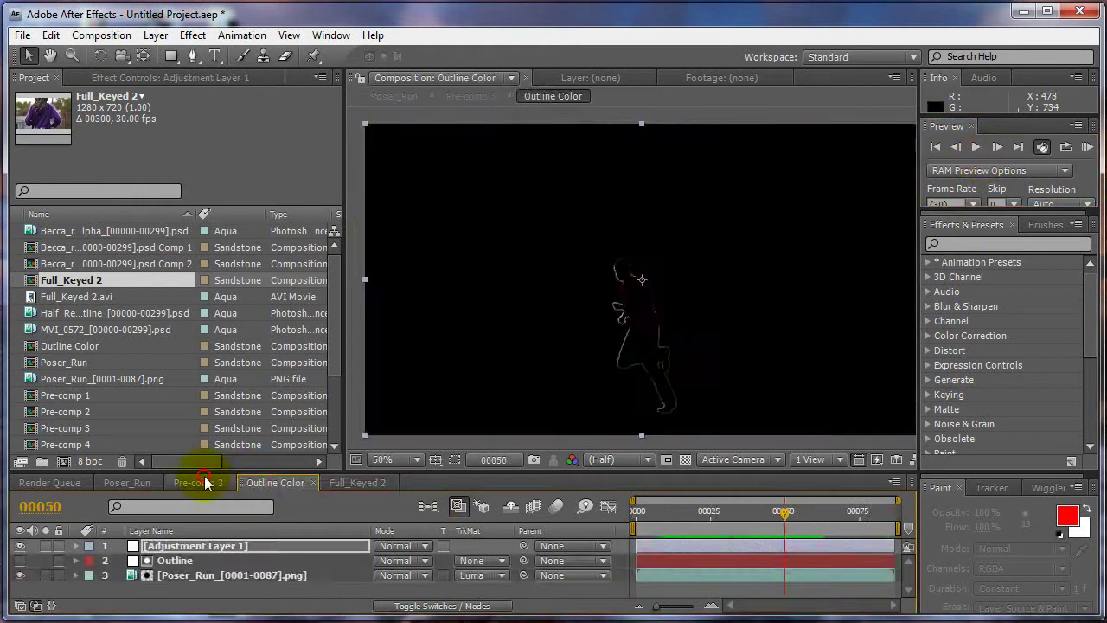
click(198, 483)
drag(664, 519, 700, 516)
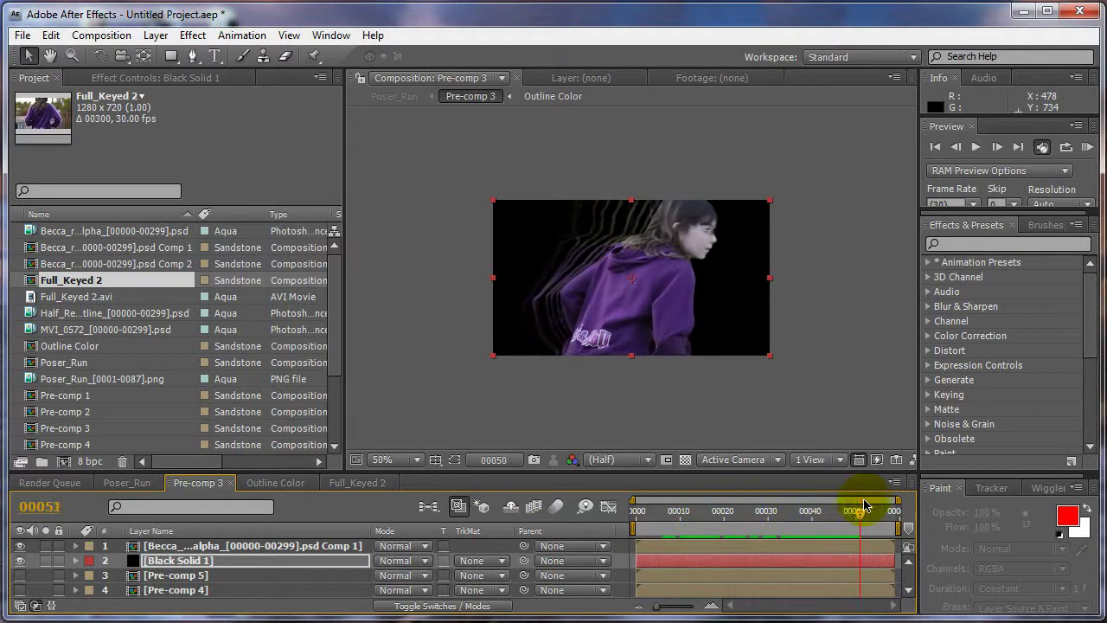
mouse_move(850, 511)
mouse_down()
mouse_move(683, 511)
mouse_move(847, 516)
mouse_up()
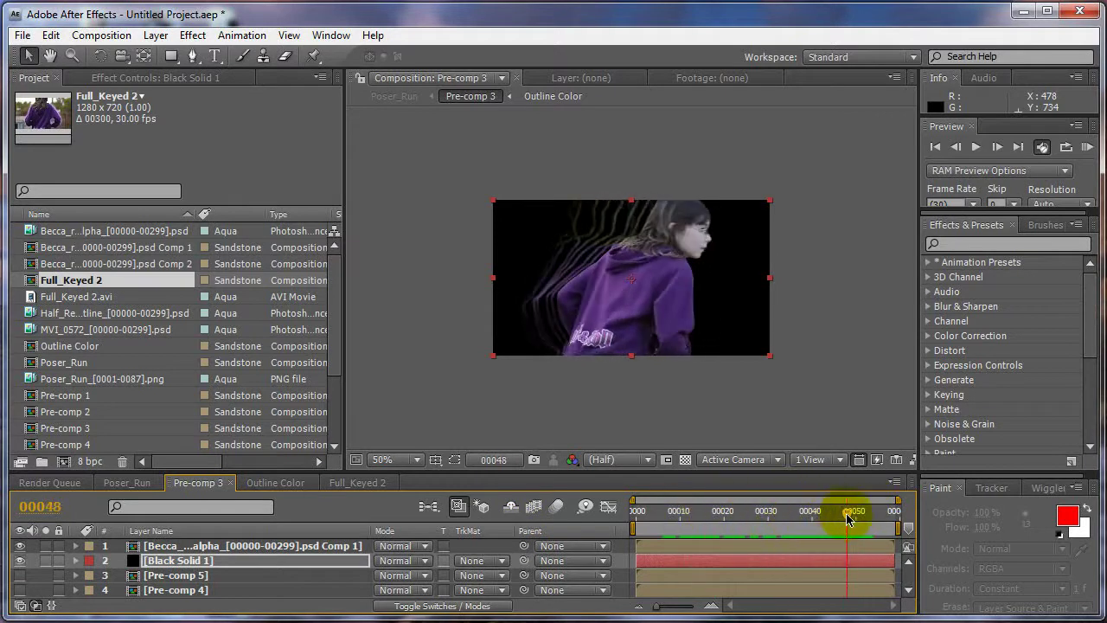
click(184, 81)
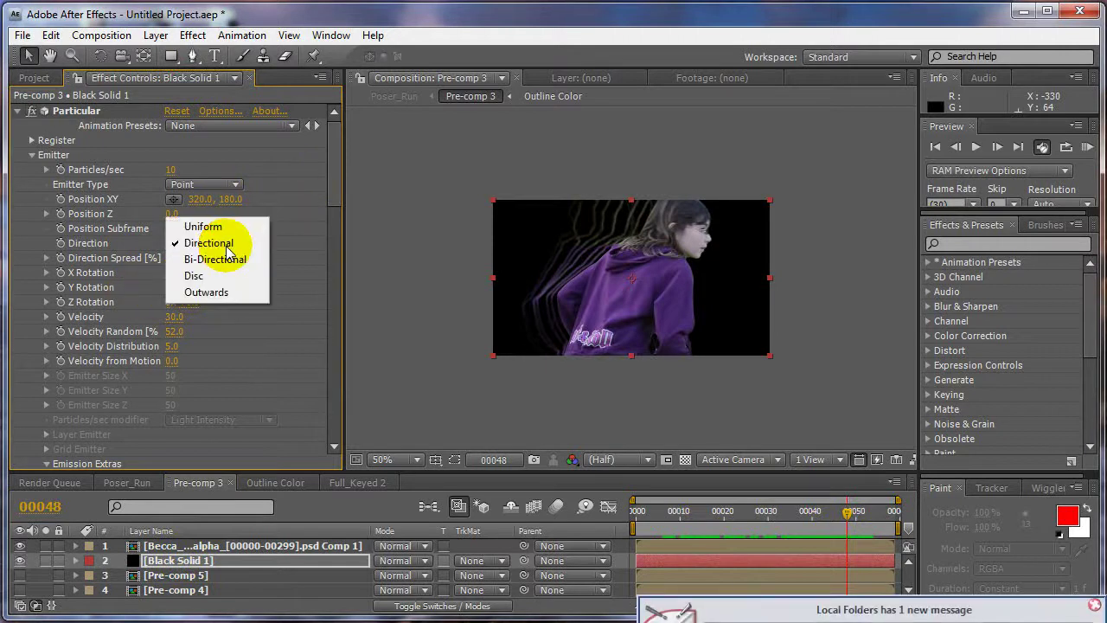
Step: Set Particular's emitter Direction to Outwards with a 39% Direction Spread, checking an earlier frame
click(1094, 605)
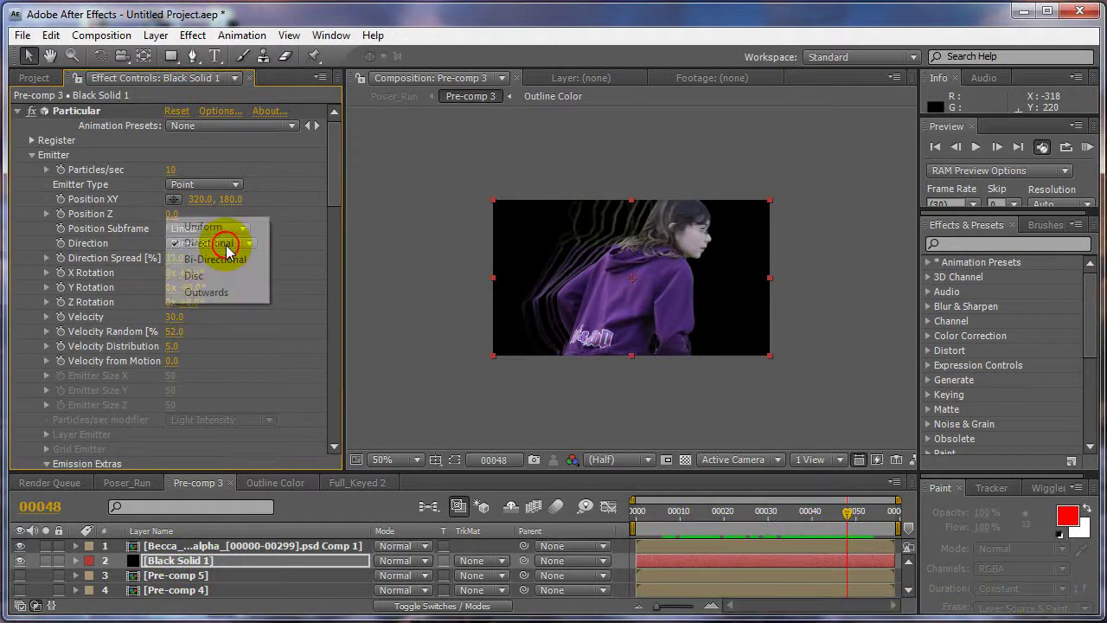
click(220, 292)
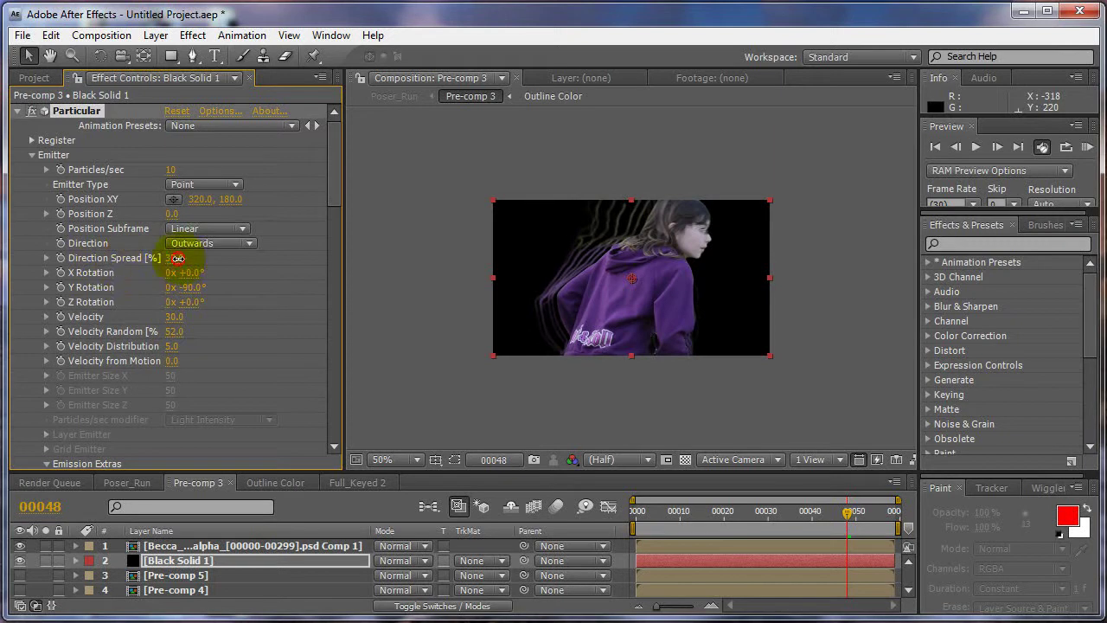
drag(231, 263, 189, 269)
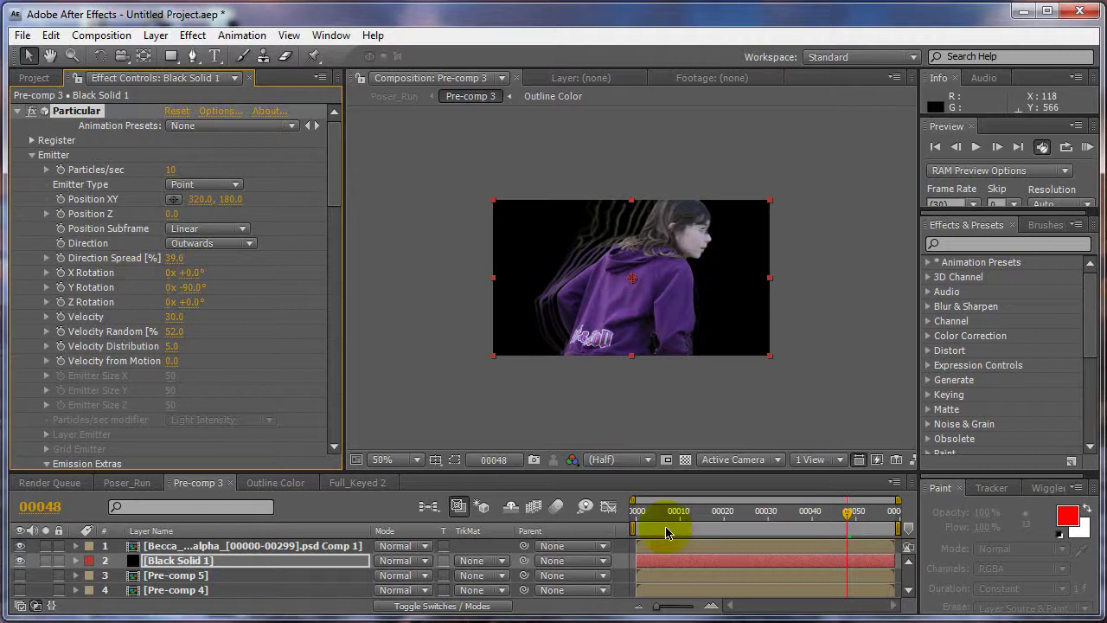
drag(666, 517, 826, 527)
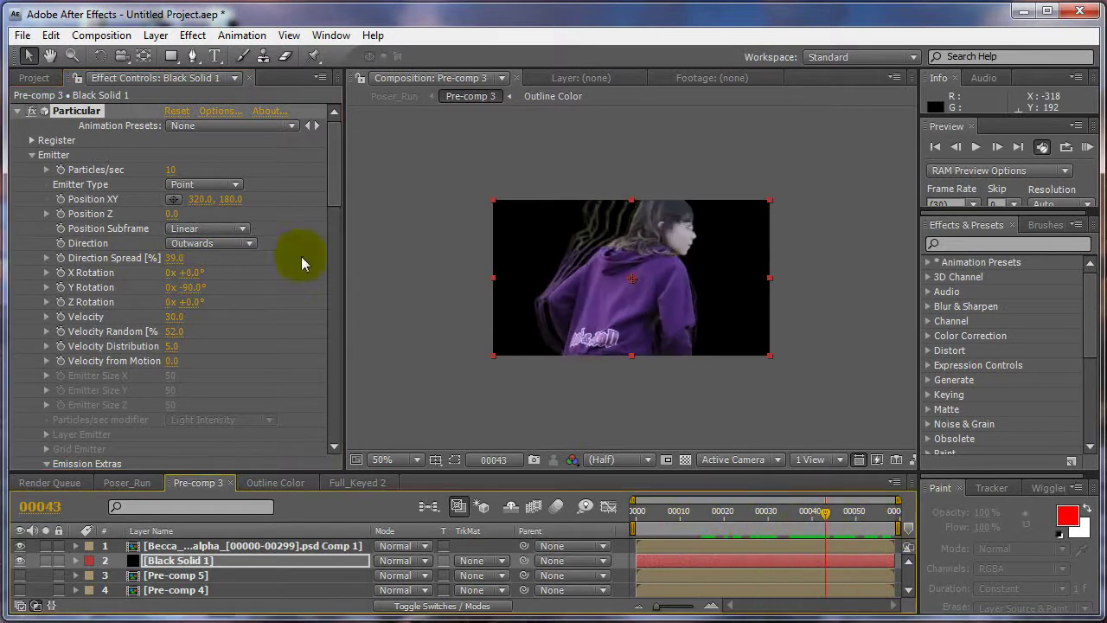
Step: Set Particles/sec to 30 and scrub through frames to check the denser particles
click(171, 169)
text(20)
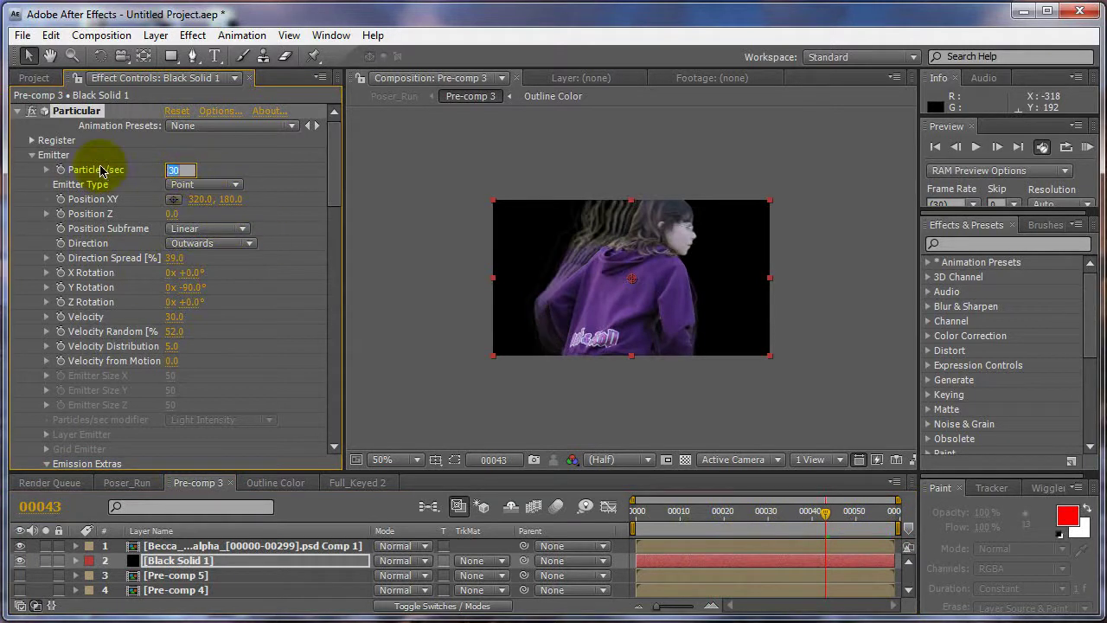
drag(692, 519, 875, 530)
click(597, 333)
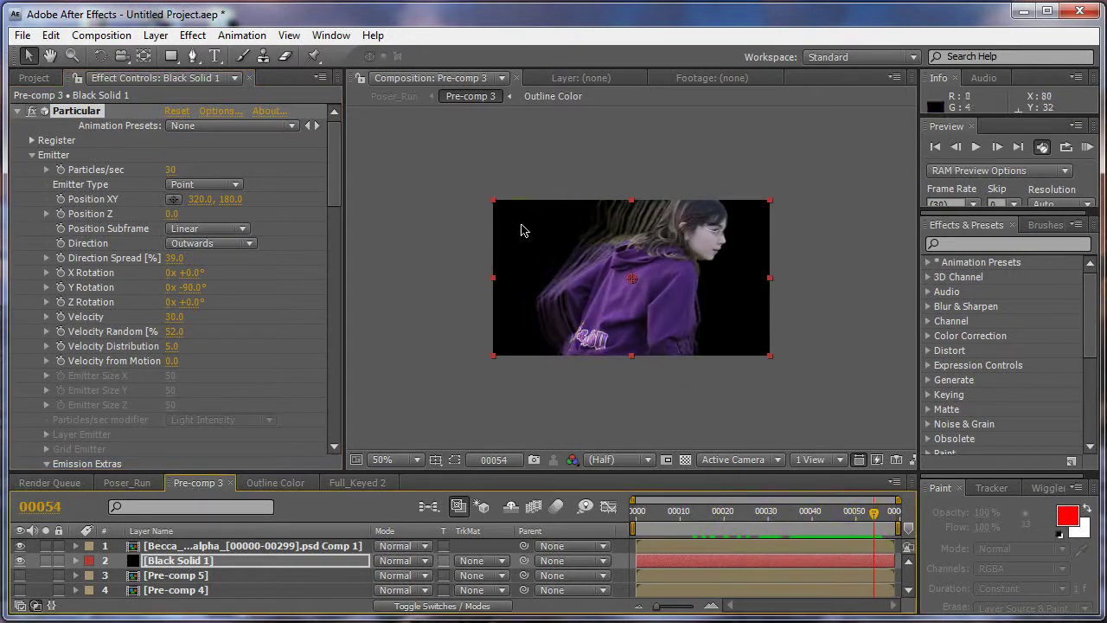
click(714, 524)
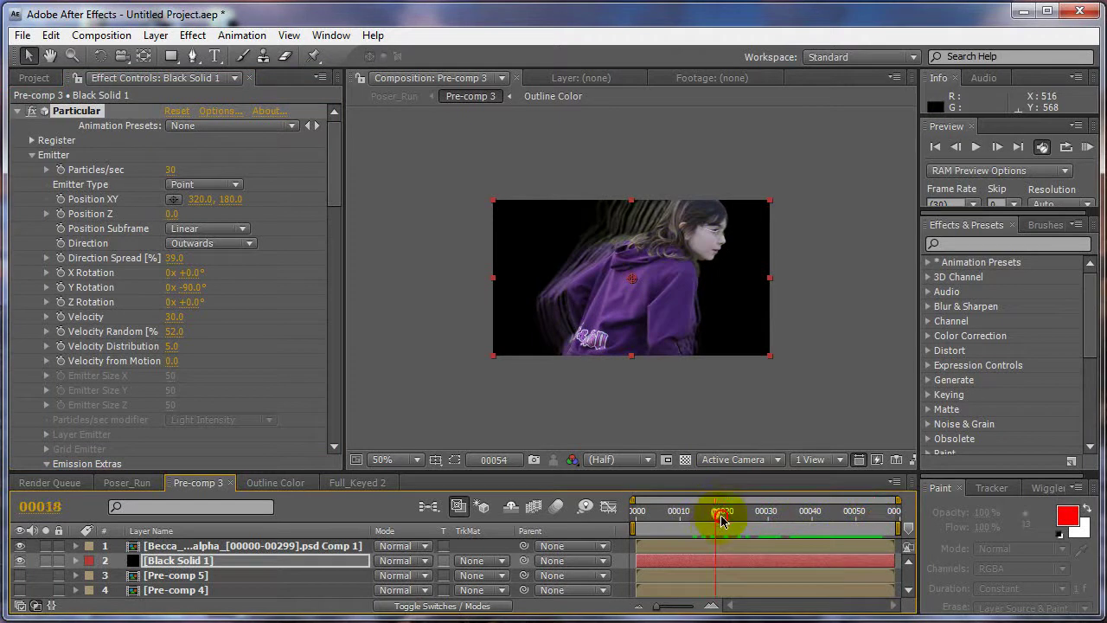
drag(722, 519, 902, 513)
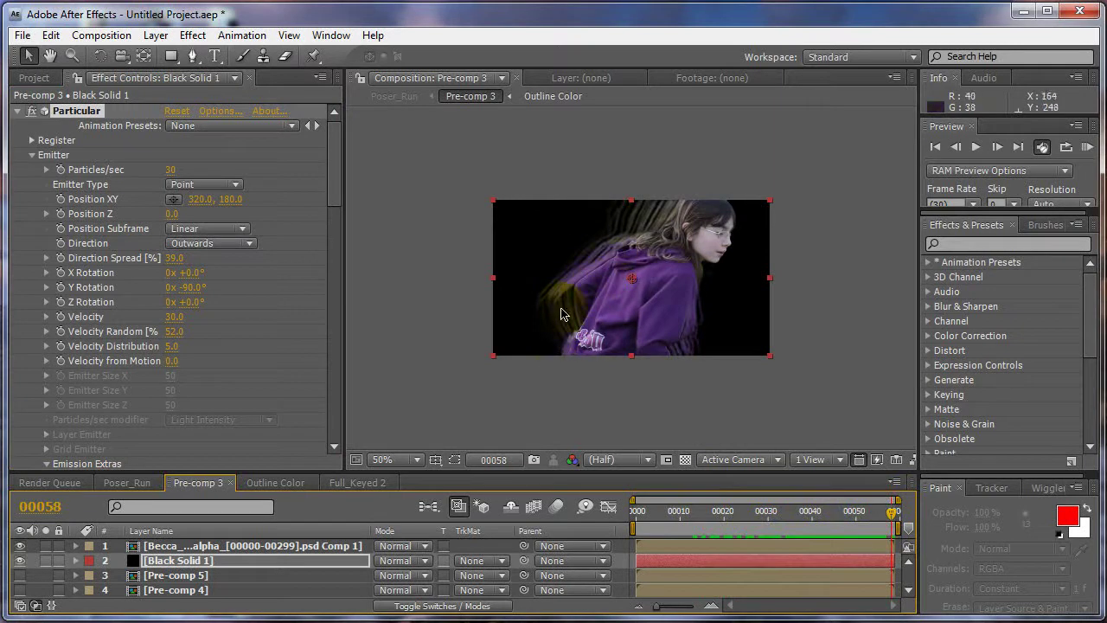
drag(329, 198, 337, 413)
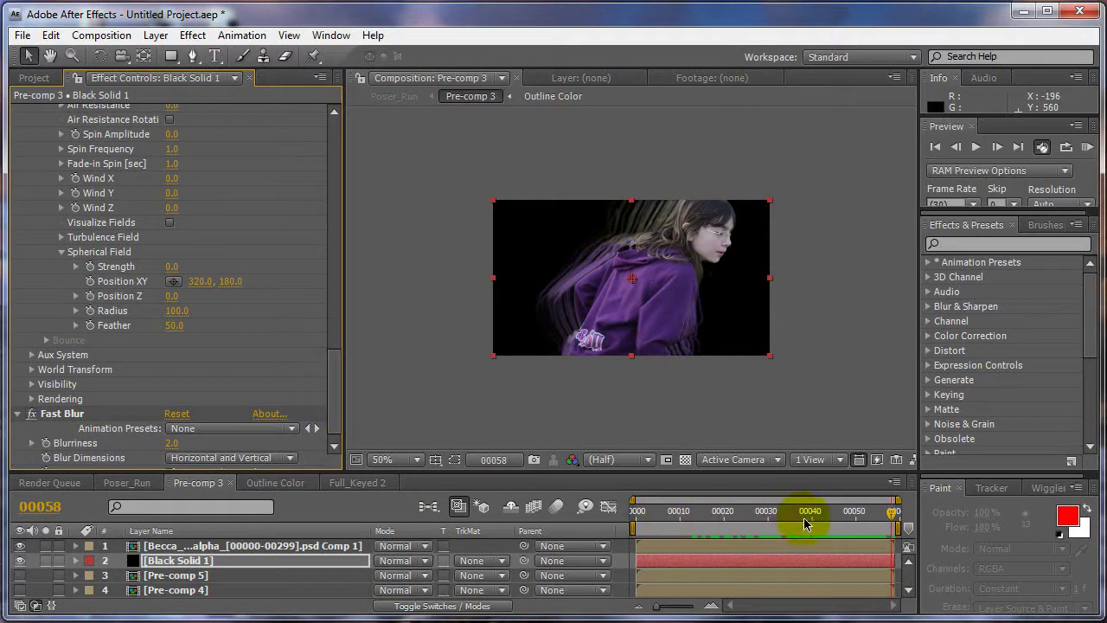
Step: Raise Fast Blur Blurriness from 2.0 to 15.0 and compare the softer trails across frames
mouse_move(809, 513)
mouse_down()
mouse_move(897, 511)
mouse_move(816, 512)
mouse_up()
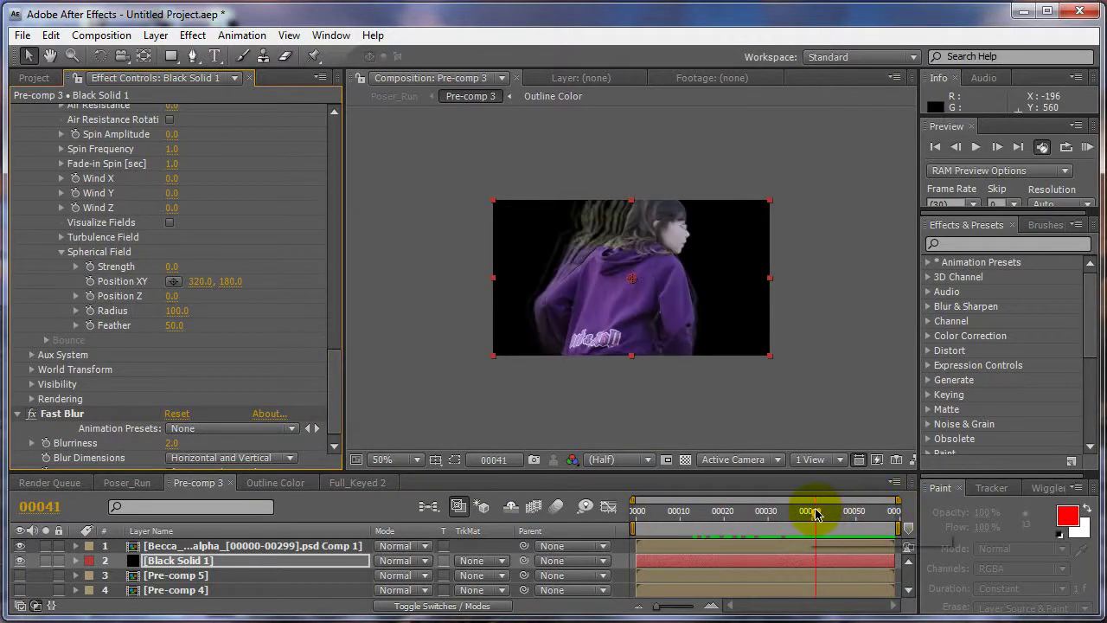
click(172, 442)
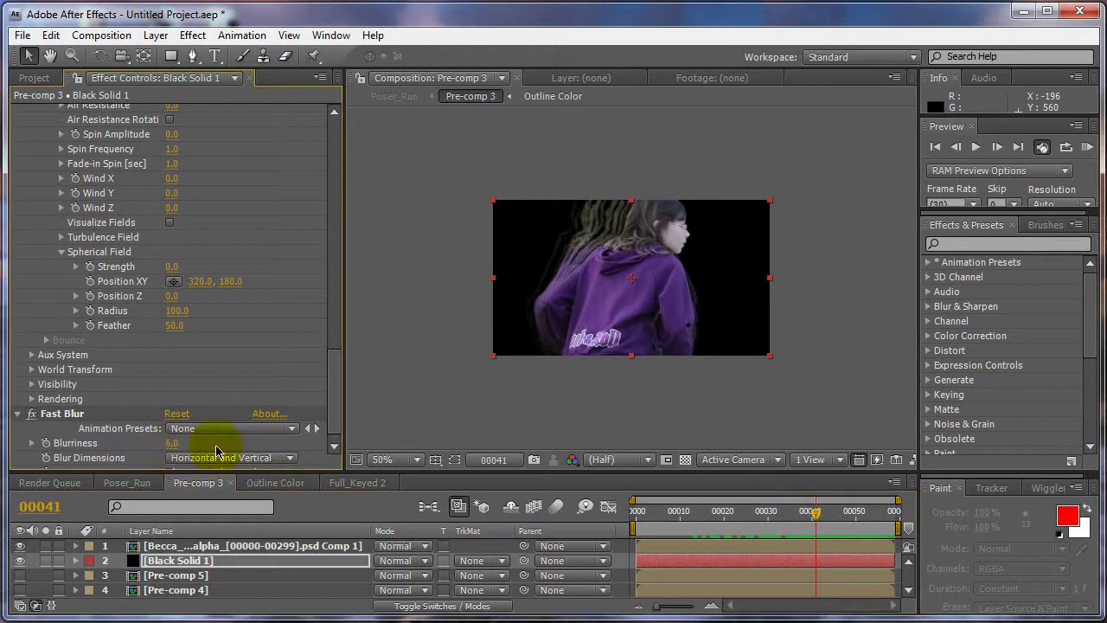
drag(174, 443, 189, 443)
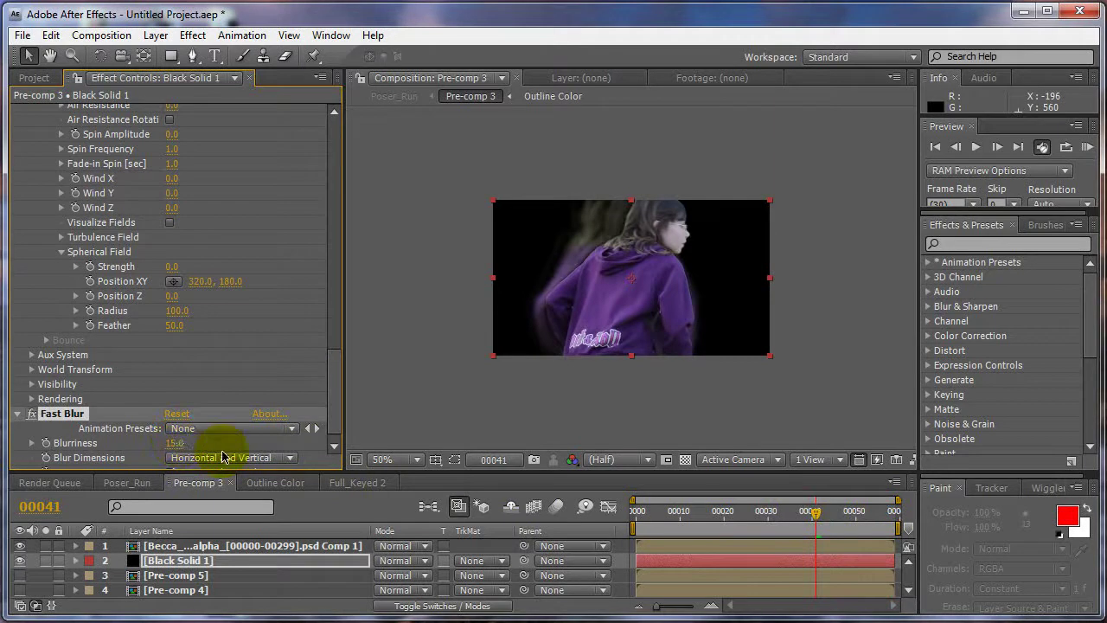
drag(725, 510, 838, 511)
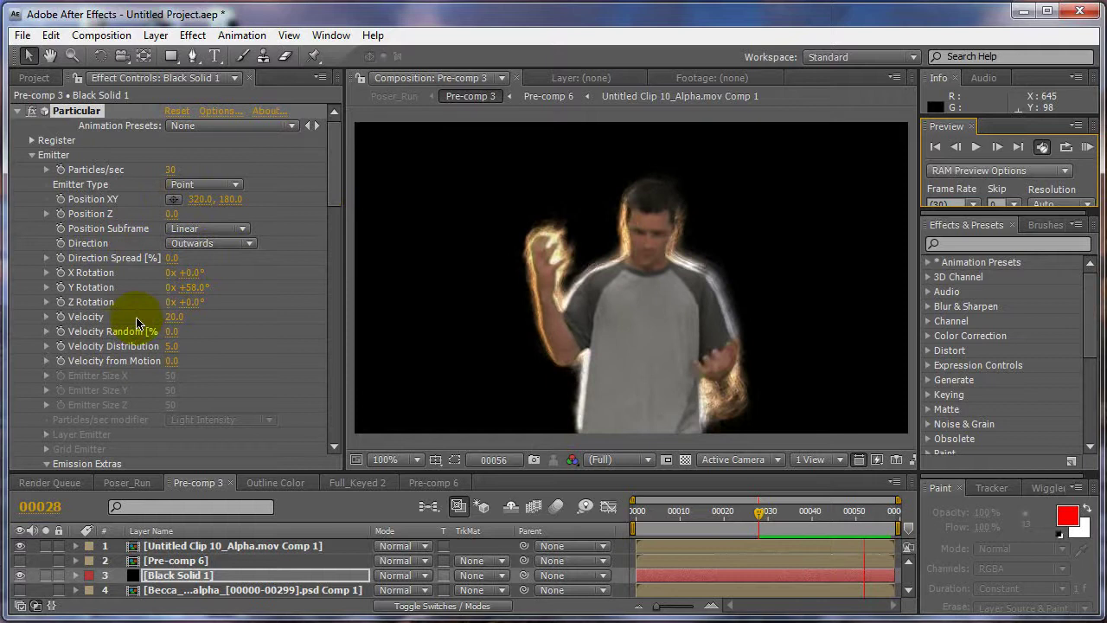
Step: Texture Particular's particles with Pre-comp 6 and keep them fully opaque over their life
click(339, 195)
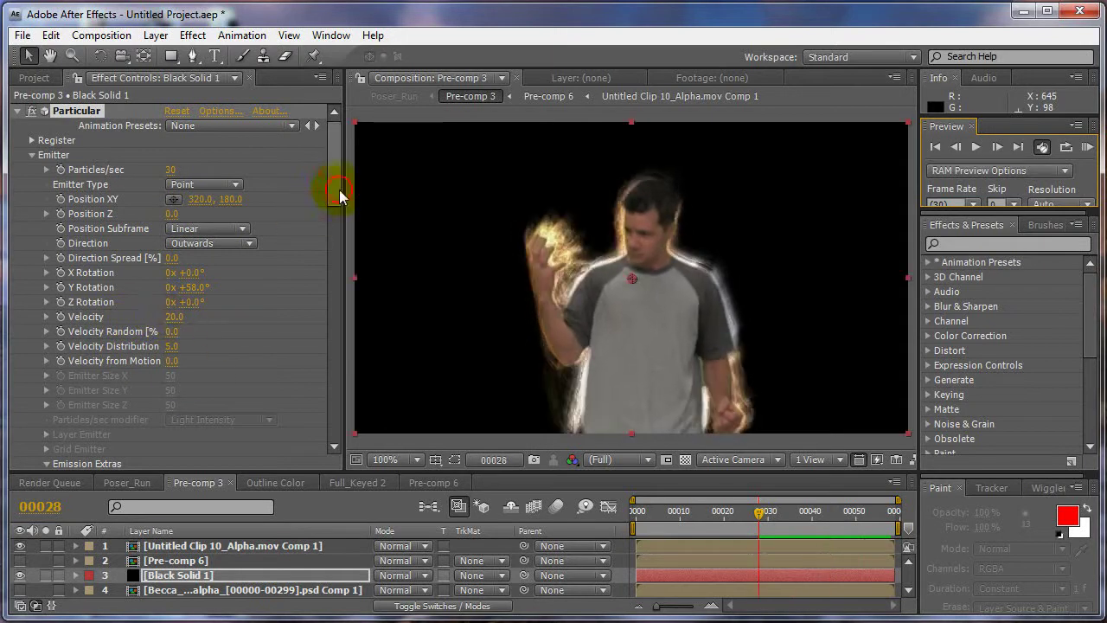
drag(334, 194, 339, 276)
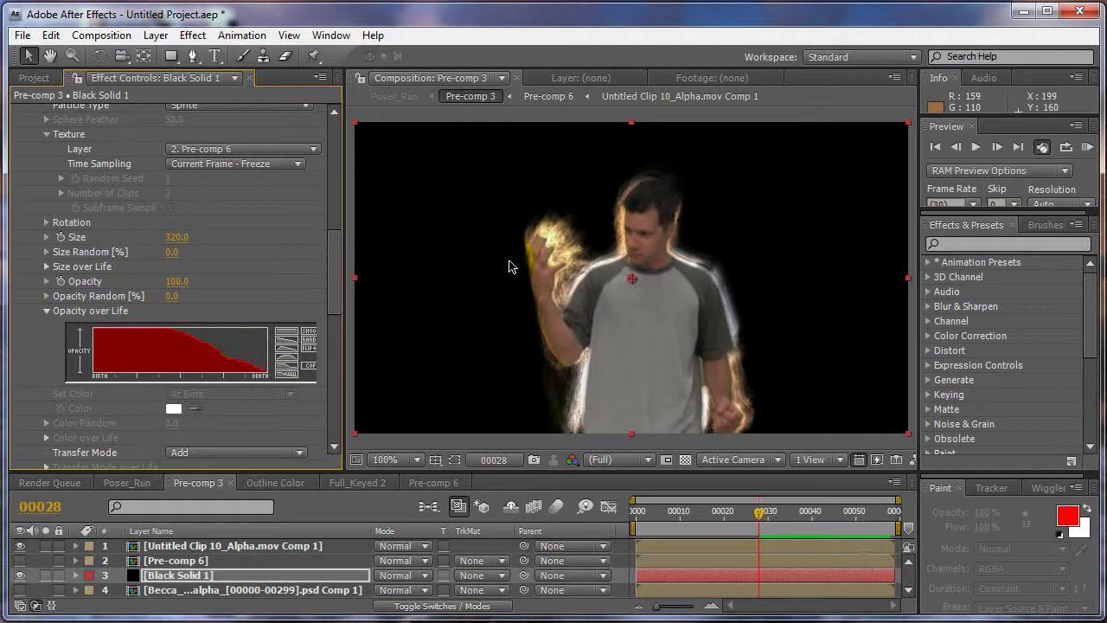
click(292, 335)
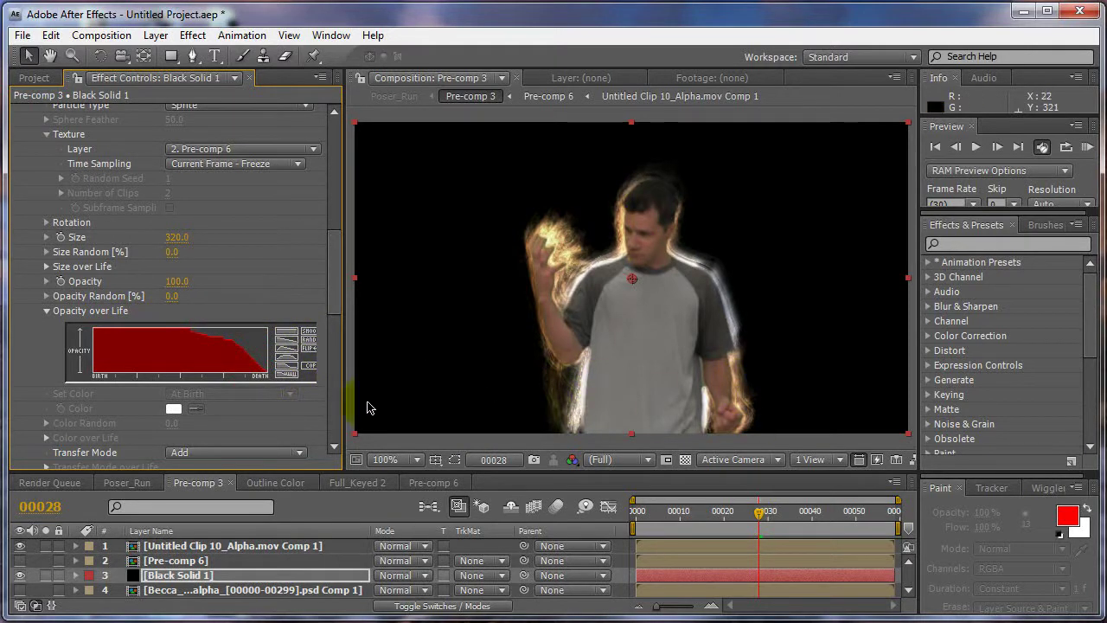
scroll(329, 292, down, 3)
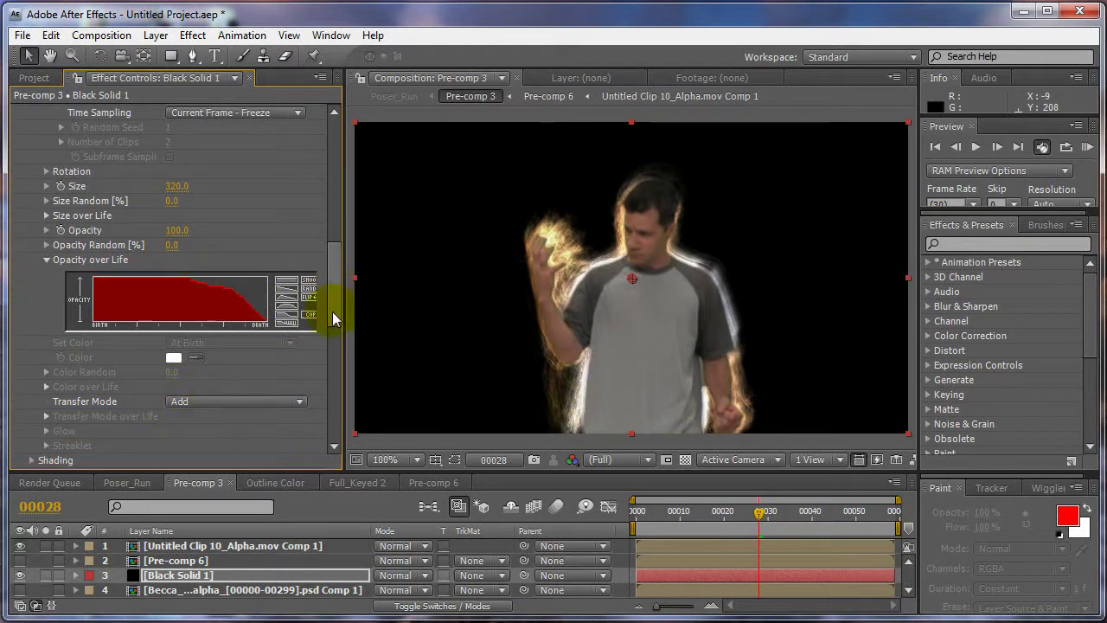
drag(332, 312, 335, 279)
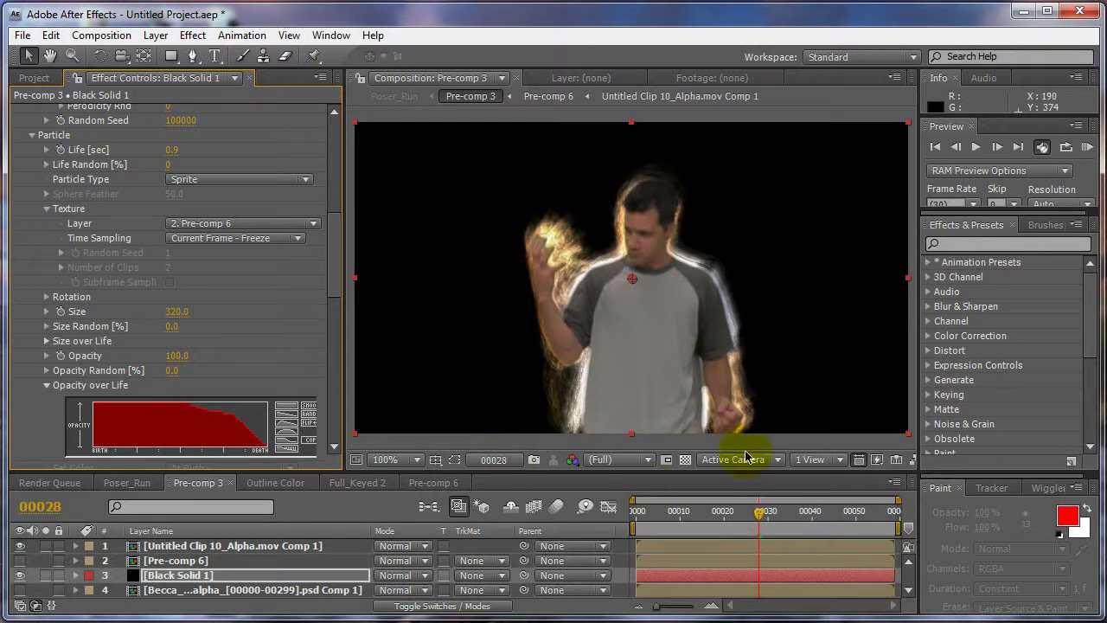
Step: Scrub to frame 31 and back a frame to review the glowing aura around the man
click(758, 508)
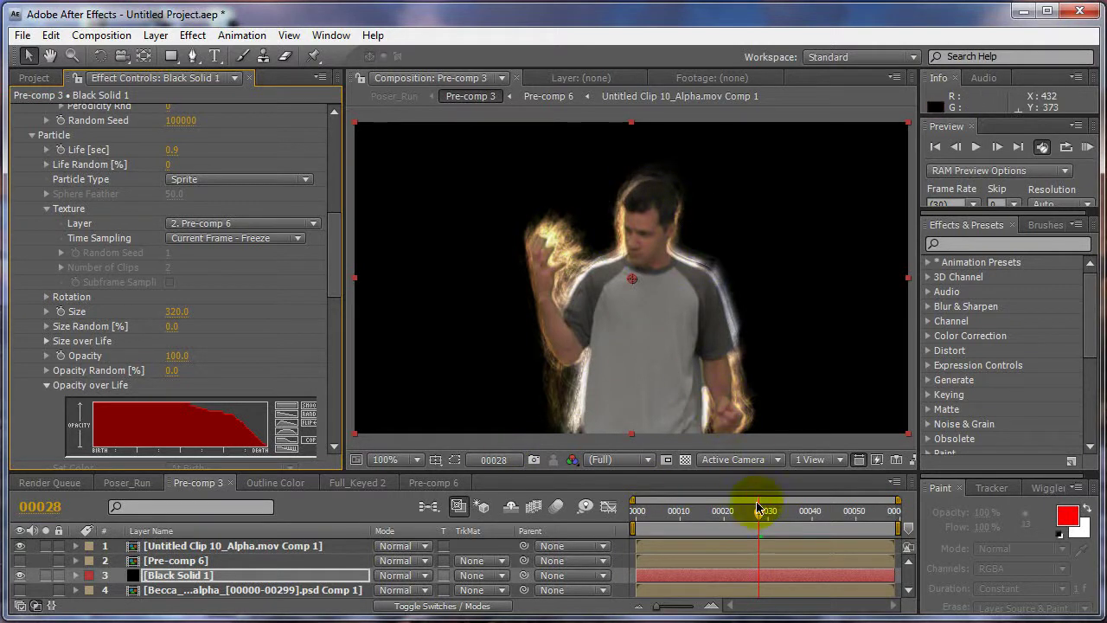
drag(771, 517, 855, 527)
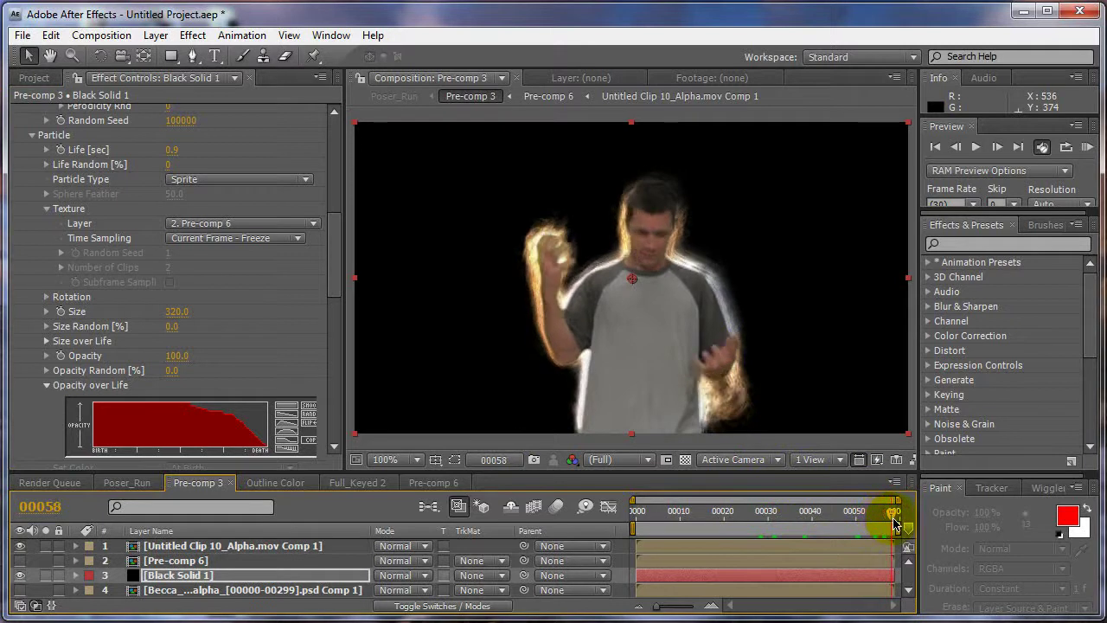
click(727, 383)
drag(859, 522, 808, 528)
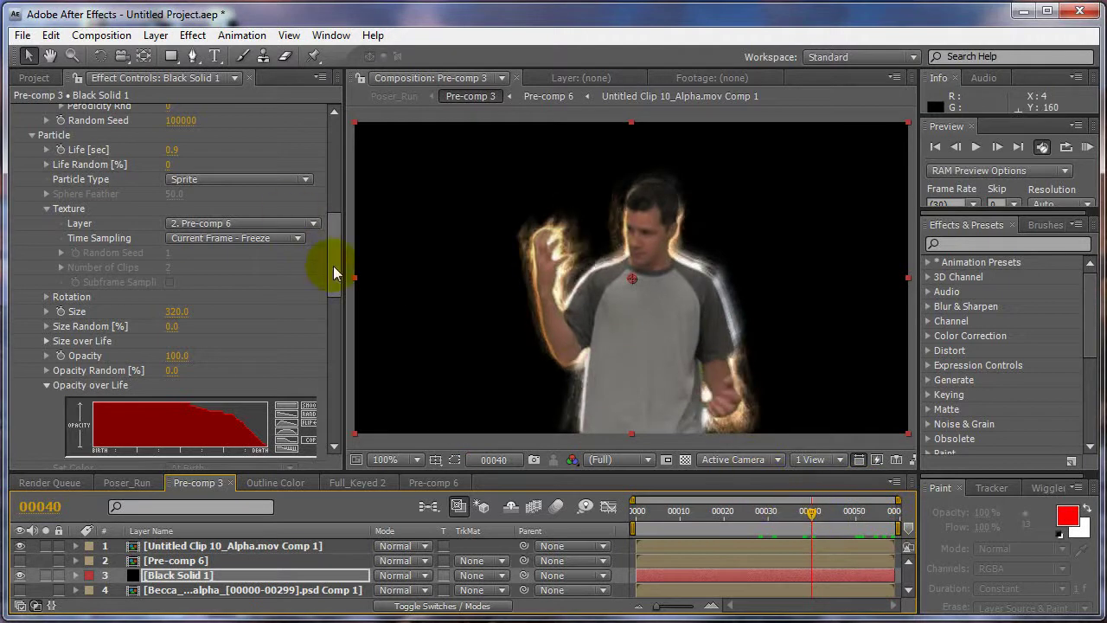
drag(334, 266, 330, 160)
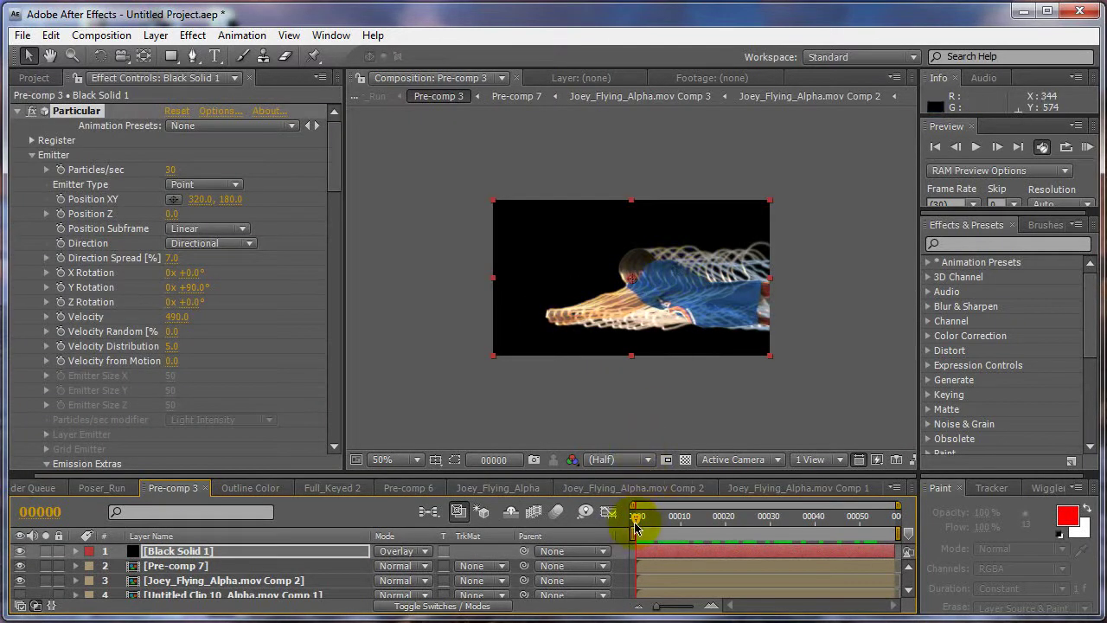
Step: Try different emission rates and settle Particles/sec at 30
drag(638, 519, 562, 514)
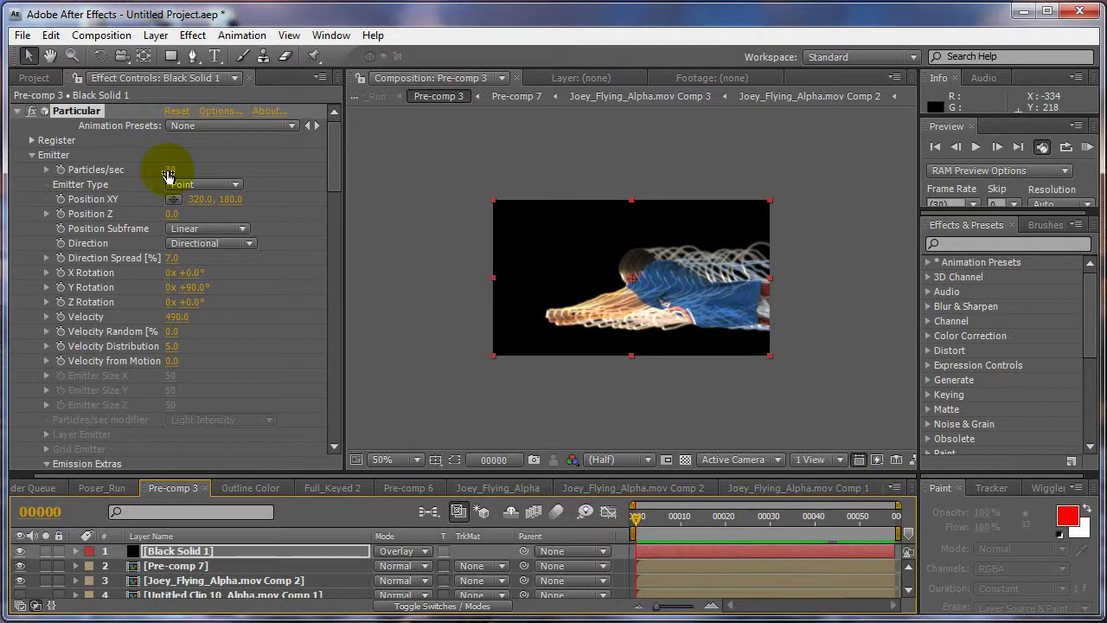
click(169, 172)
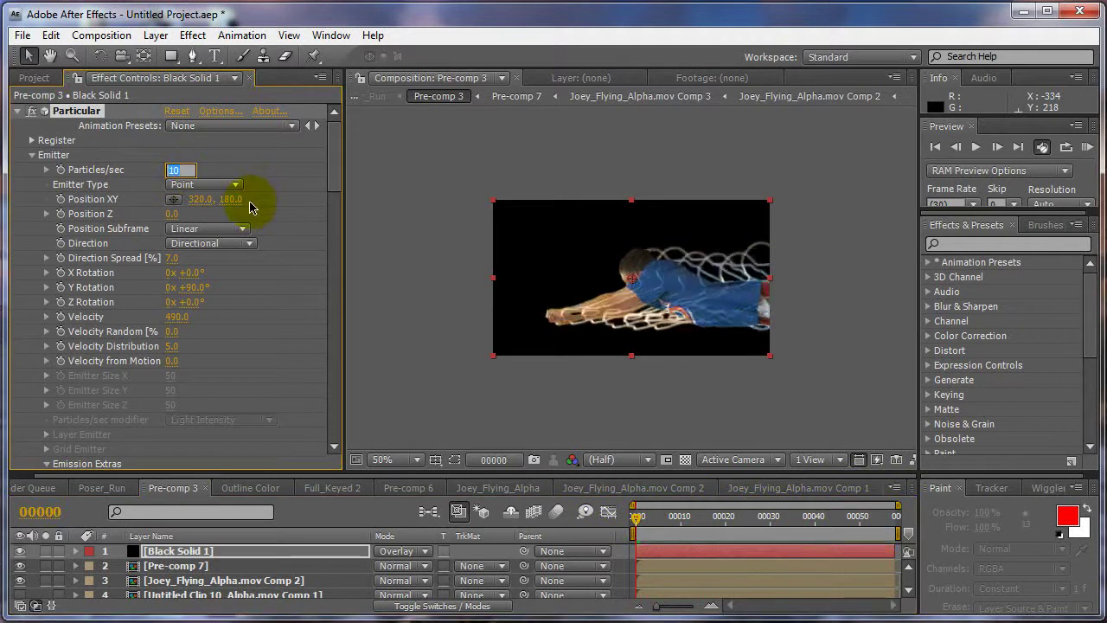
key(shift+Up)
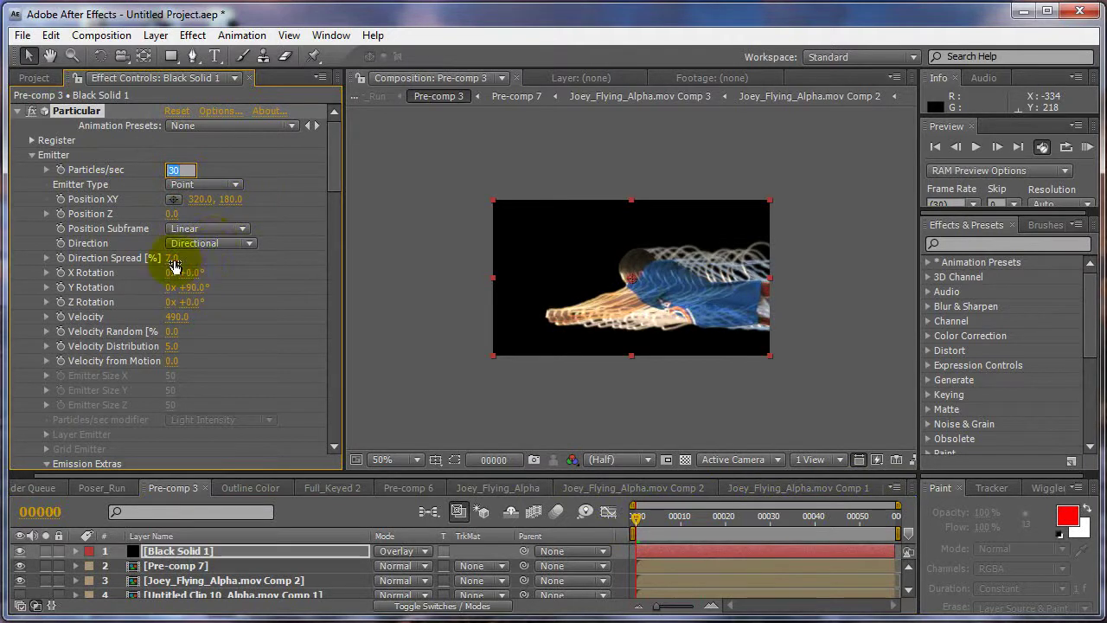
key(Return)
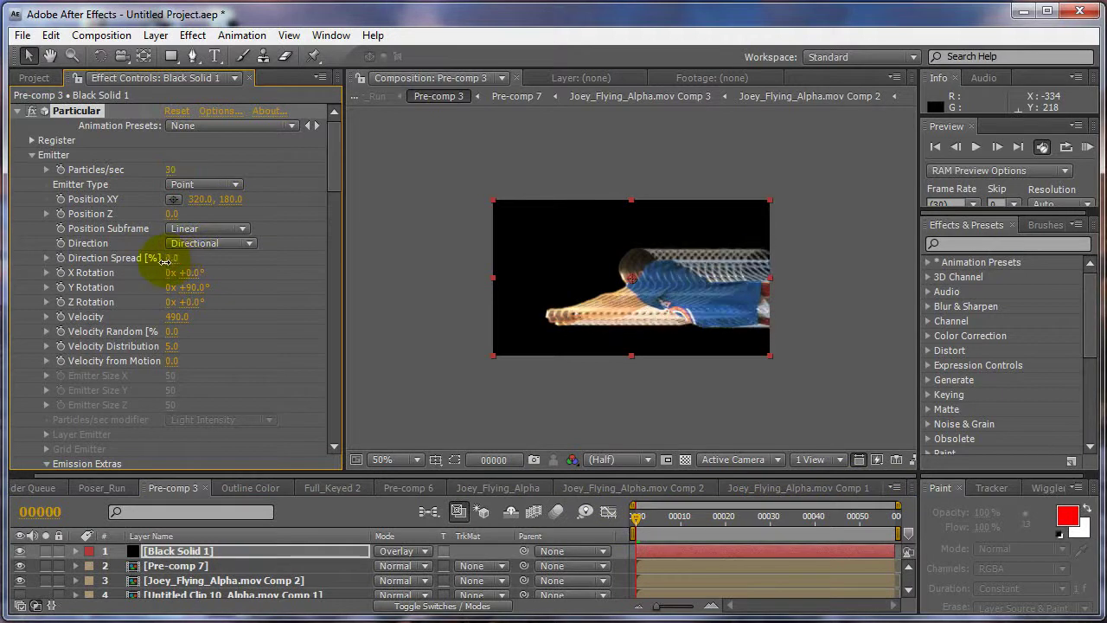
Step: Narrow Direction Spread to 5.0 and scrub from the first frame to check the trails
drag(165, 260, 166, 260)
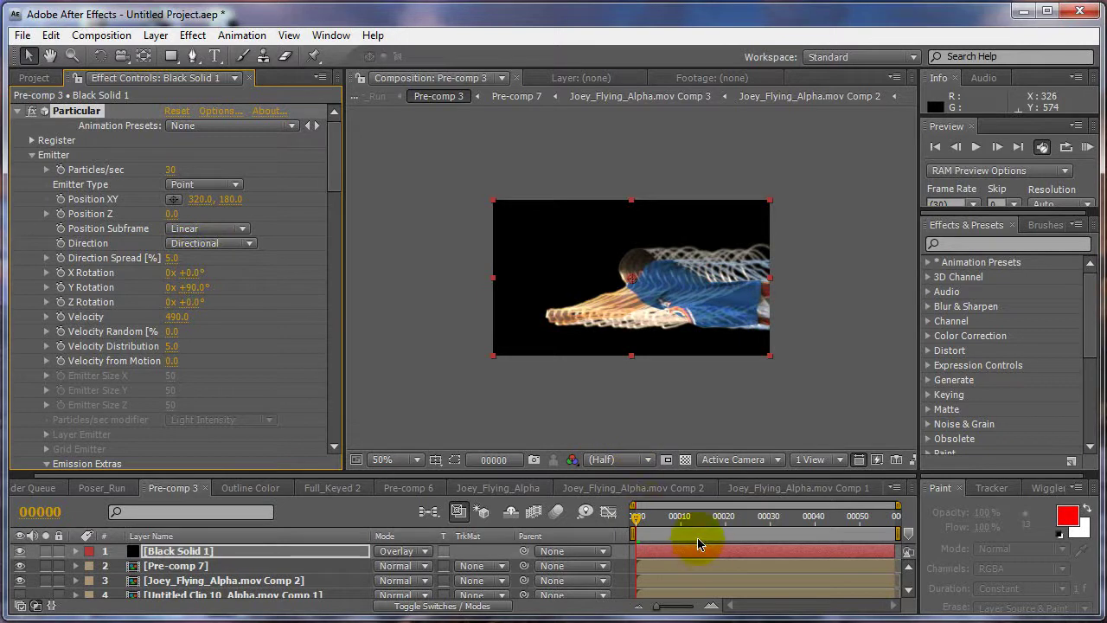
mouse_move(648, 519)
mouse_down()
mouse_move(863, 530)
mouse_move(894, 519)
mouse_move(636, 519)
mouse_up()
click(683, 283)
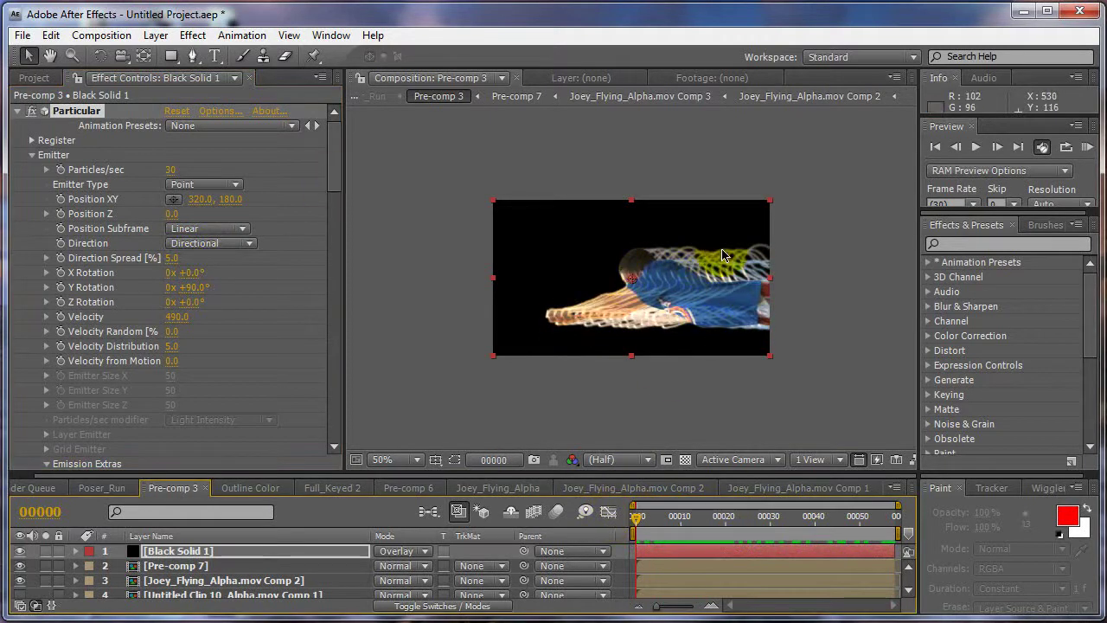
mouse_move(648, 519)
mouse_down()
mouse_move(714, 527)
mouse_move(638, 527)
mouse_move(639, 518)
mouse_move(848, 522)
mouse_move(633, 520)
mouse_up()
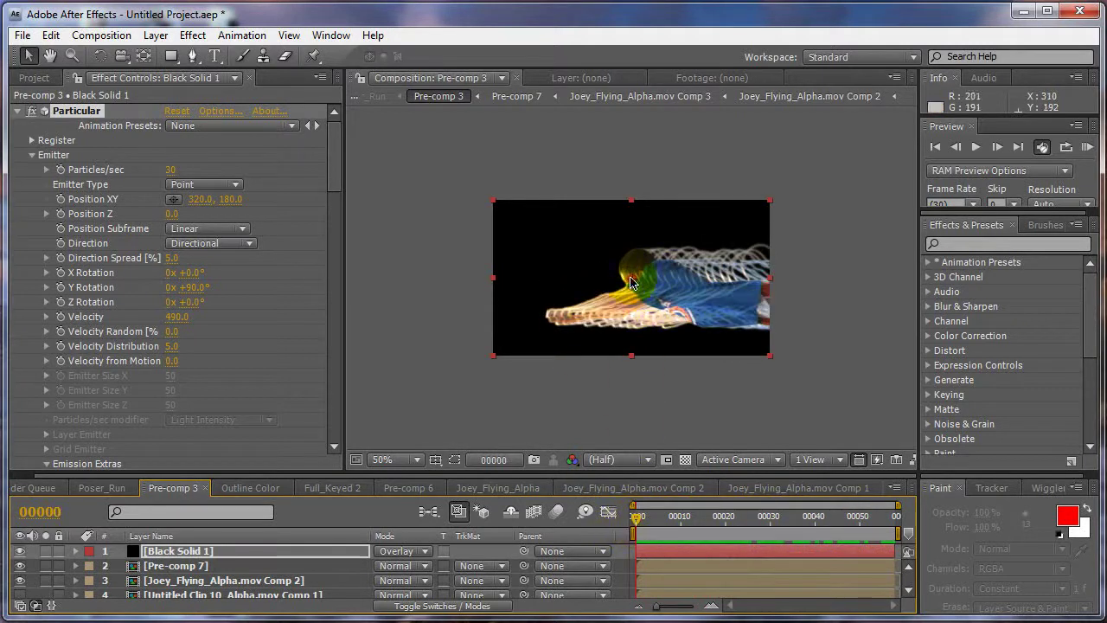
Step: Lower Particular's emitter Velocity to 300 and check the trails at a later frame
click(331, 179)
scroll(332, 179, down, 1)
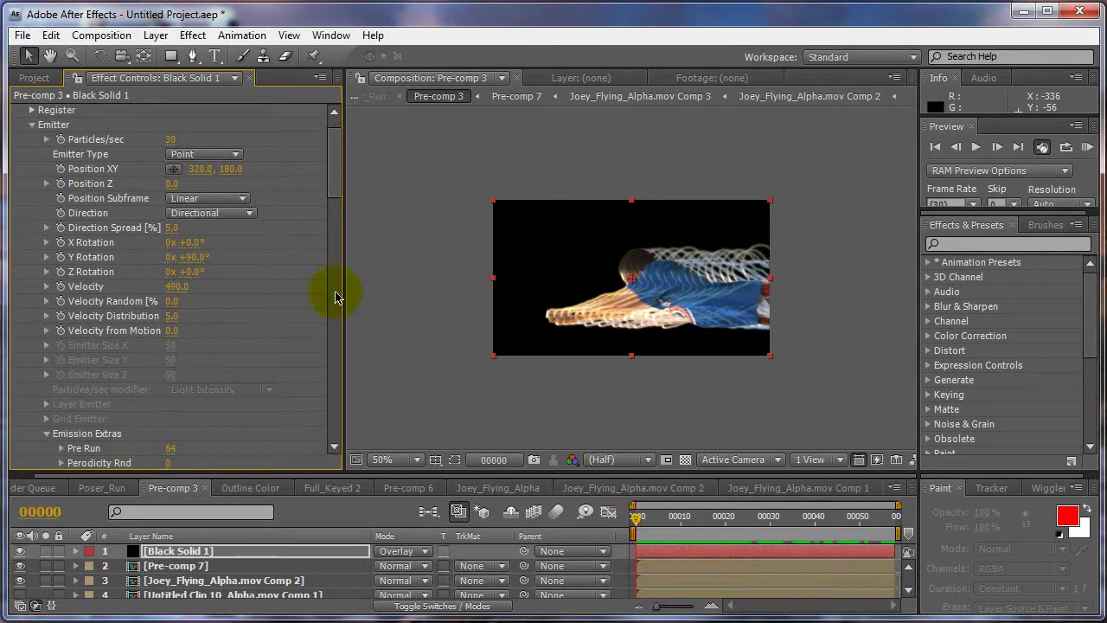
mouse_move(175, 287)
mouse_down()
mouse_move(217, 291)
mouse_move(154, 298)
mouse_move(260, 304)
mouse_move(174, 308)
mouse_up()
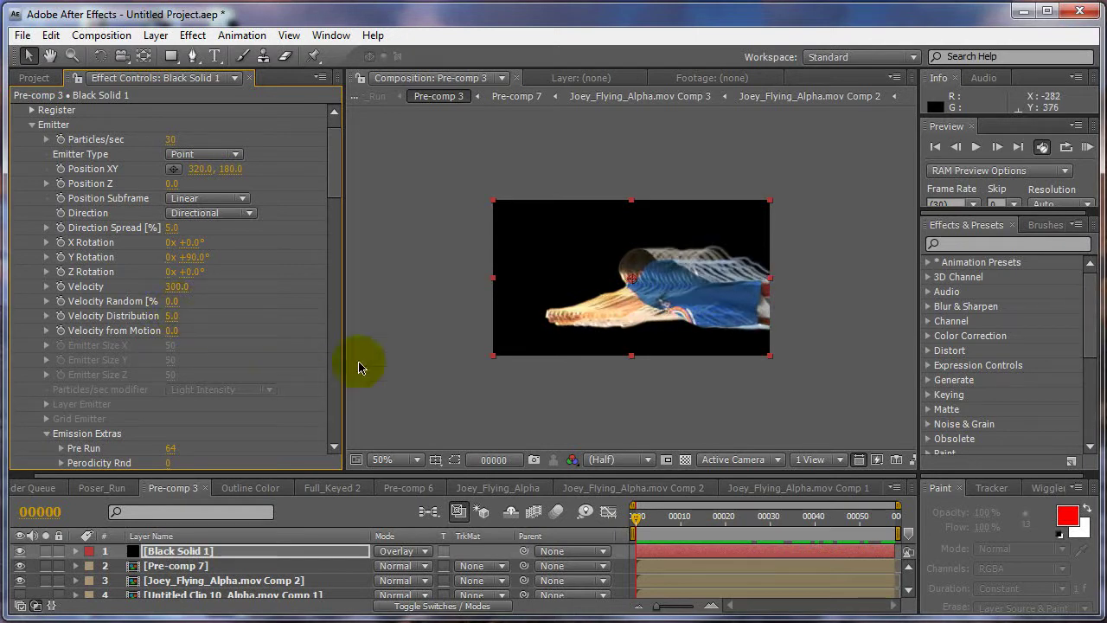
drag(643, 517, 768, 503)
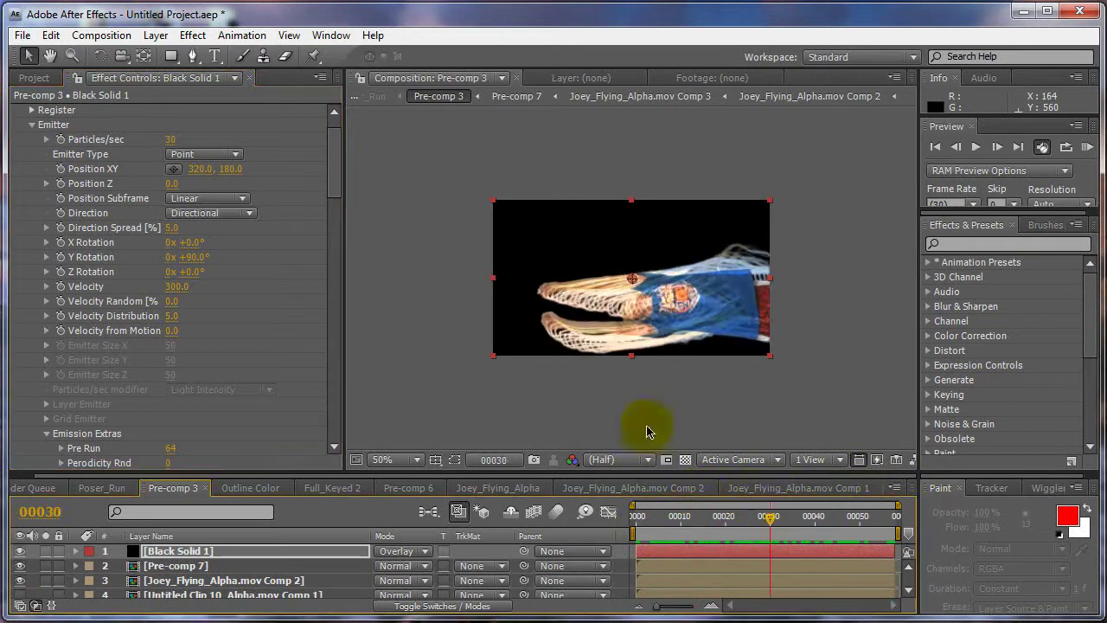
Step: Raise Velocity Random to 5.0
click(334, 178)
drag(334, 179, 334, 177)
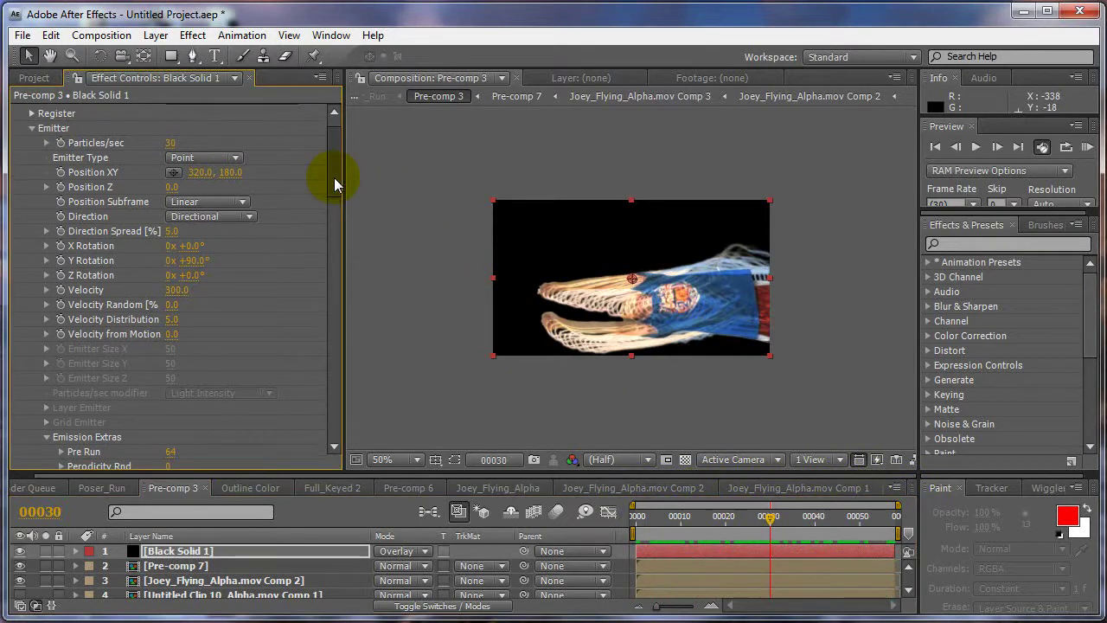
mouse_move(177, 301)
mouse_down()
mouse_move(200, 303)
mouse_move(164, 303)
mouse_up()
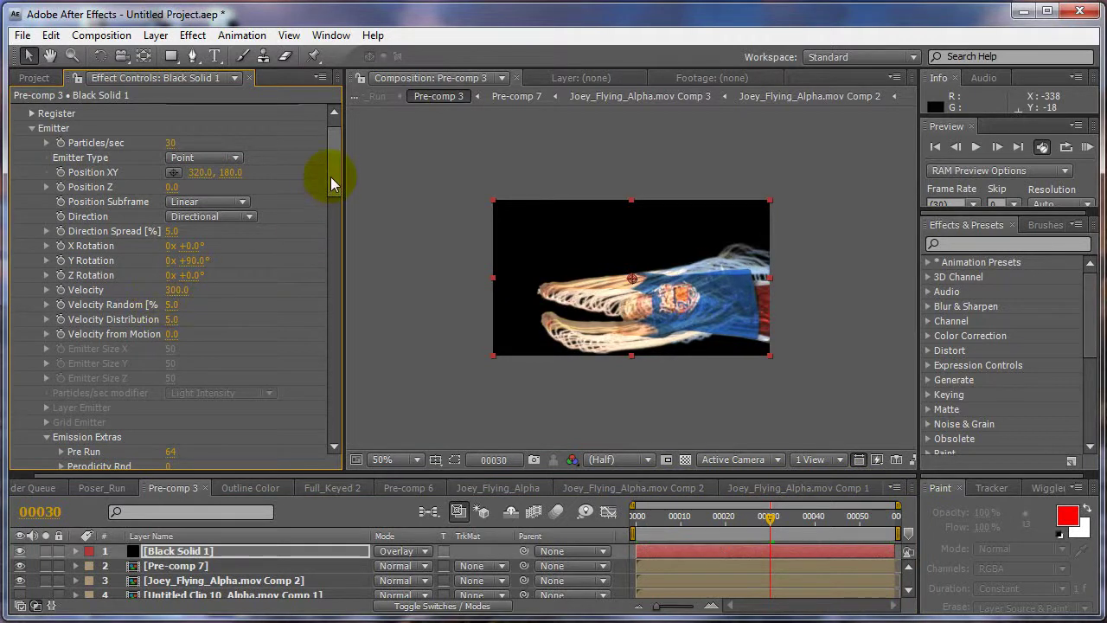
Step: Try shorter particle lifespans, down to 0.3 seconds, checking the trails at a later frame
drag(330, 179, 332, 227)
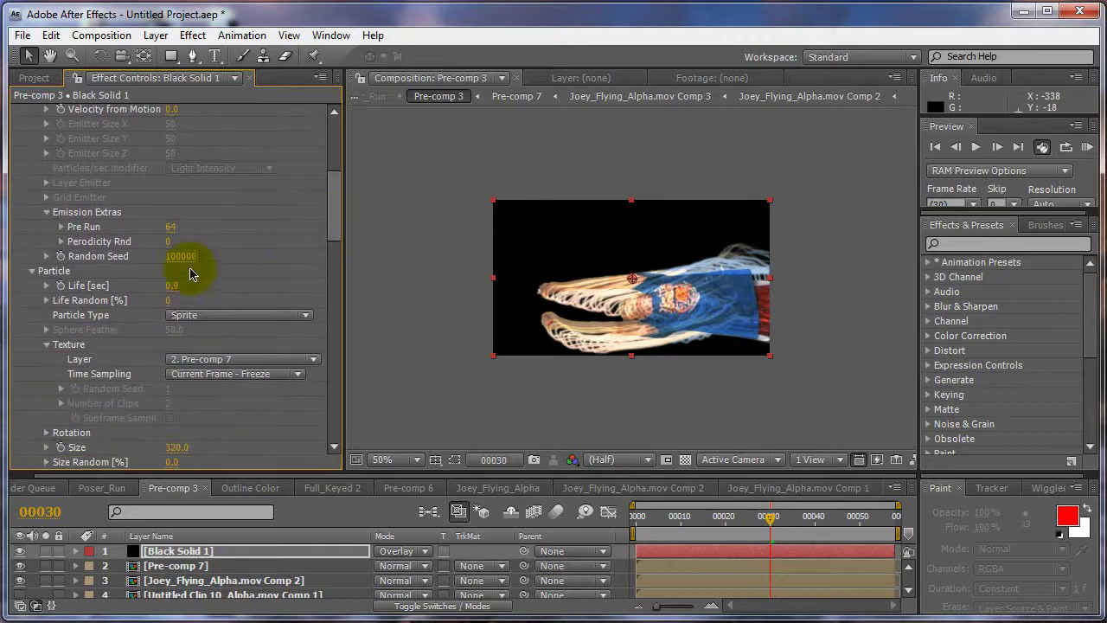
mouse_move(172, 293)
mouse_down()
mouse_move(183, 286)
mouse_move(163, 286)
mouse_move(179, 280)
mouse_up()
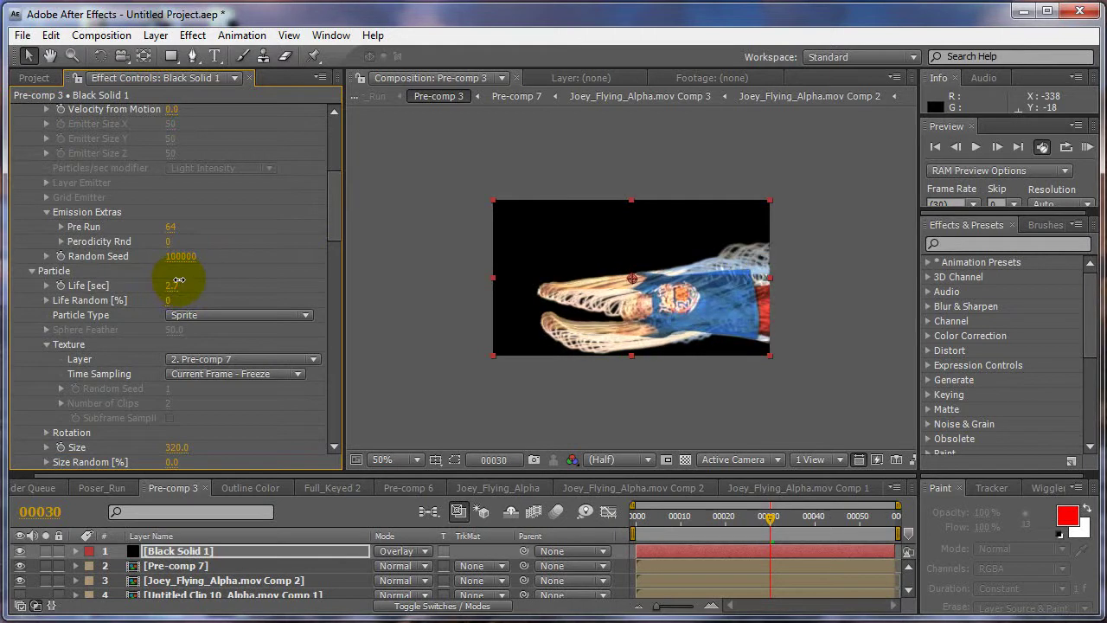
drag(672, 517, 752, 519)
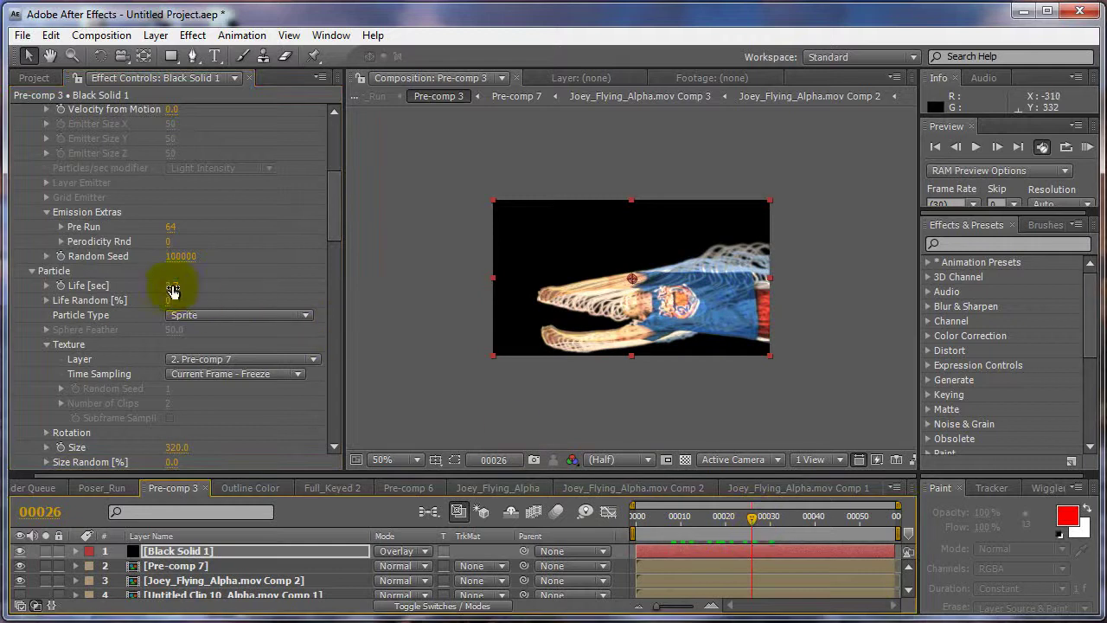
drag(170, 288, 157, 291)
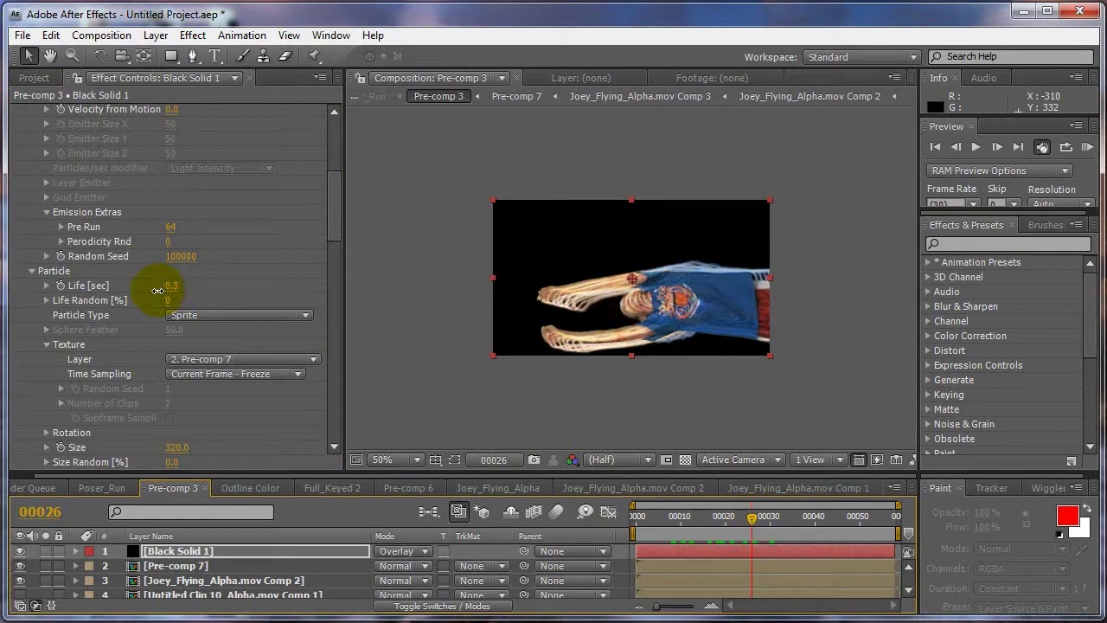
Step: Lower emitter Velocity to 140 and lengthen particle Life to about 2.8 seconds
click(327, 229)
drag(328, 227, 327, 197)
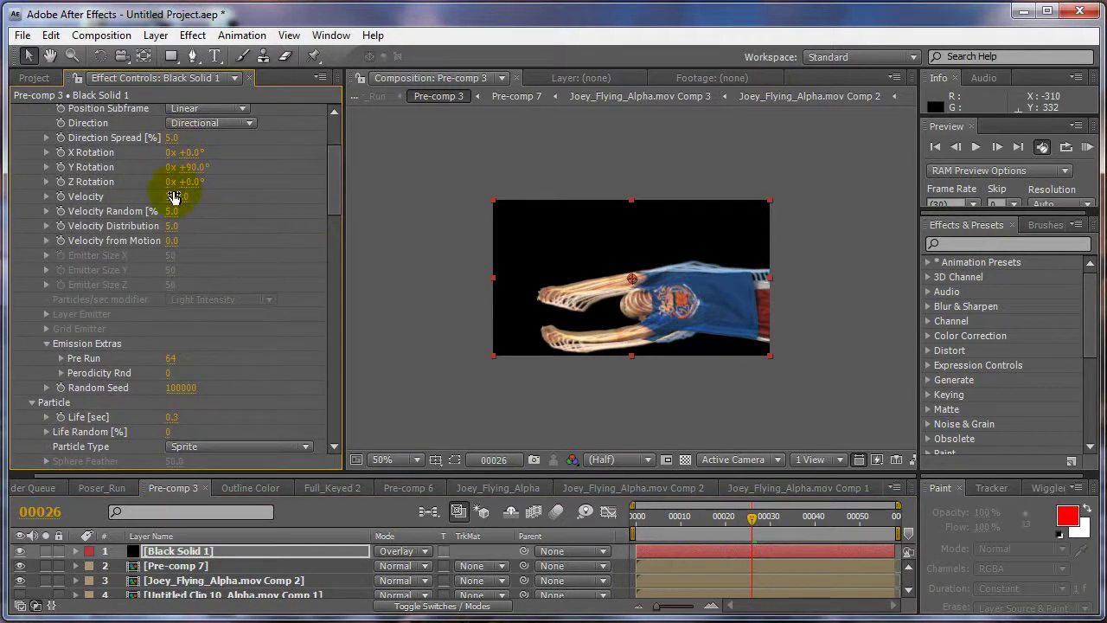
mouse_move(177, 196)
mouse_down()
mouse_move(270, 213)
mouse_move(197, 229)
mouse_up()
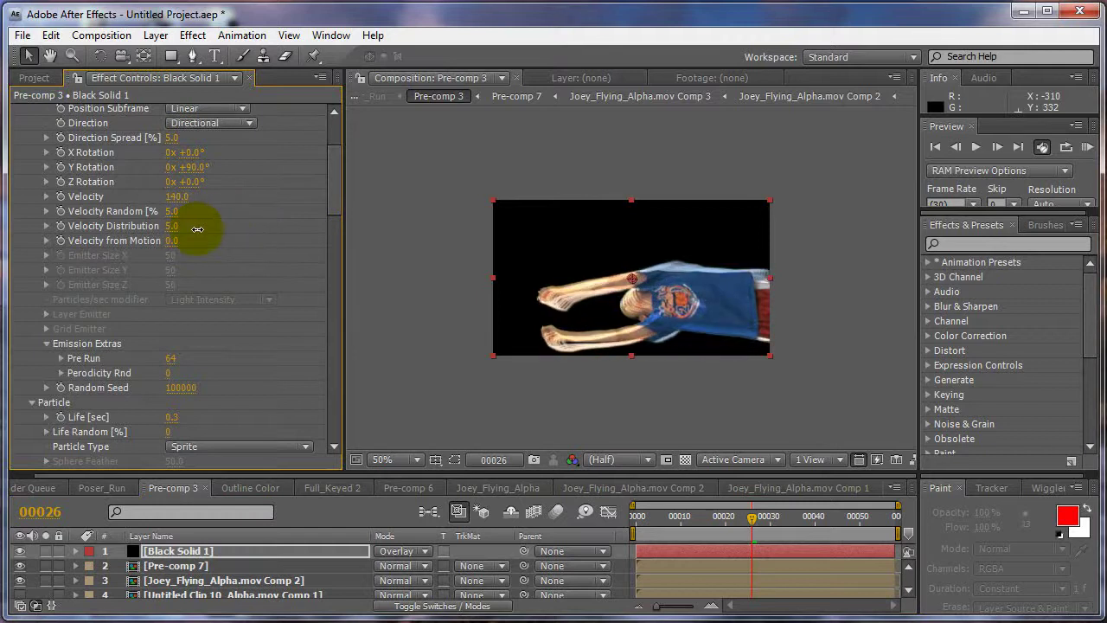
scroll(331, 216, down, 3)
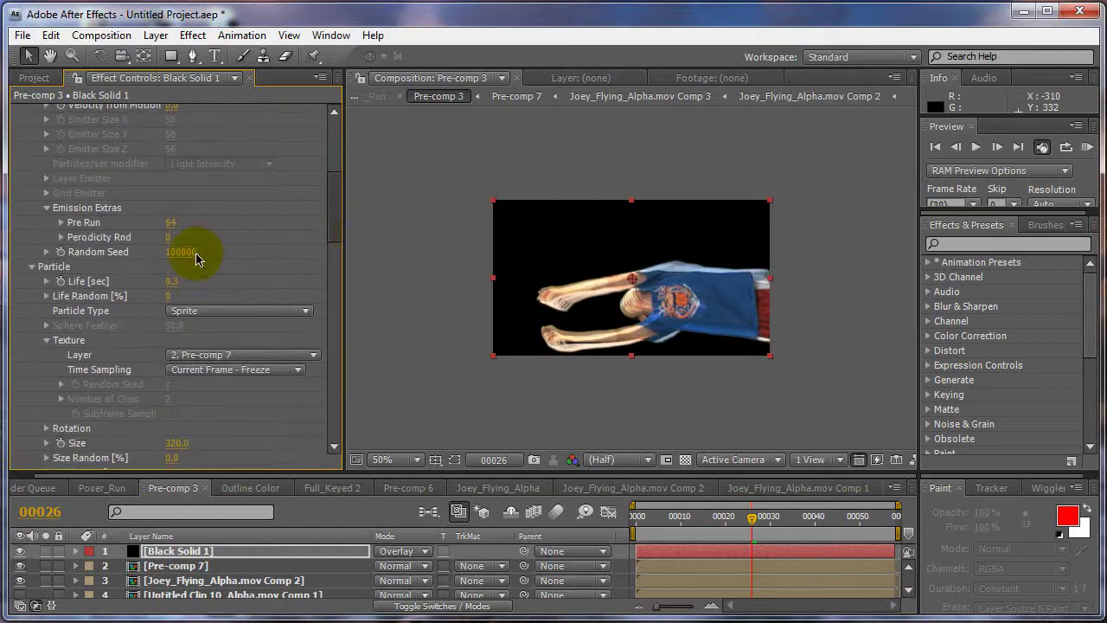
drag(174, 282, 201, 285)
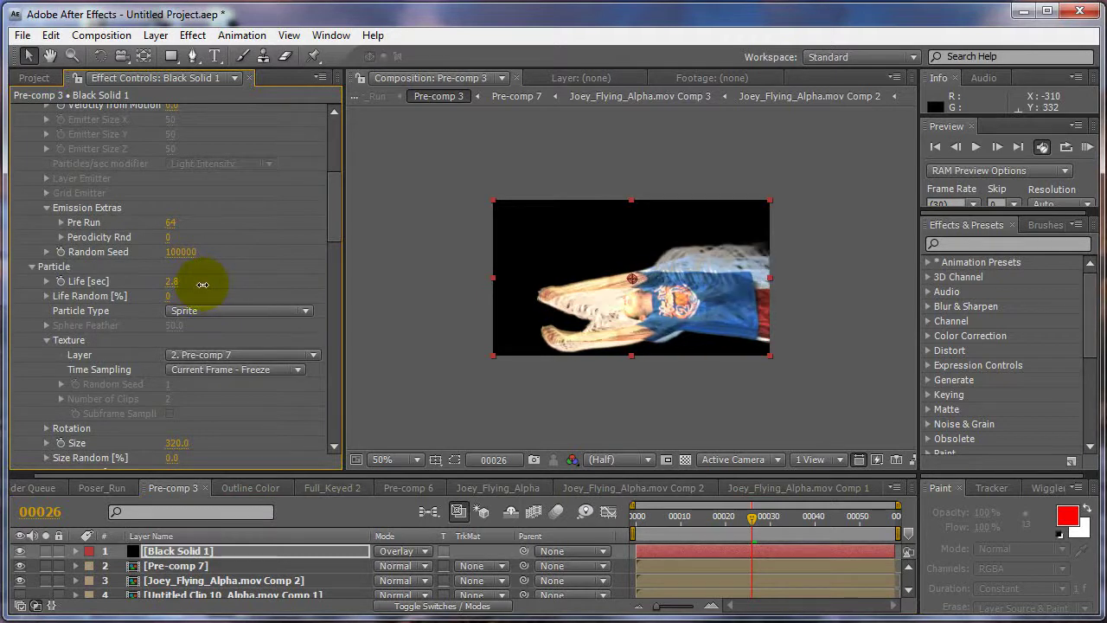